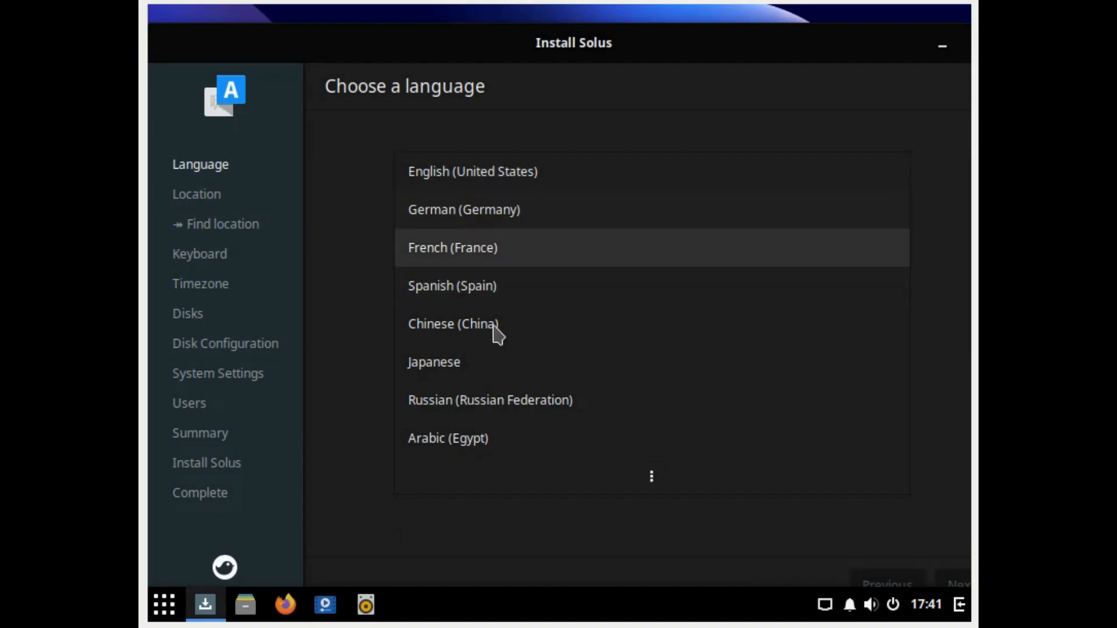
Step: Choose German (Germany) as the language and turn on automatic location detection
click(508, 217)
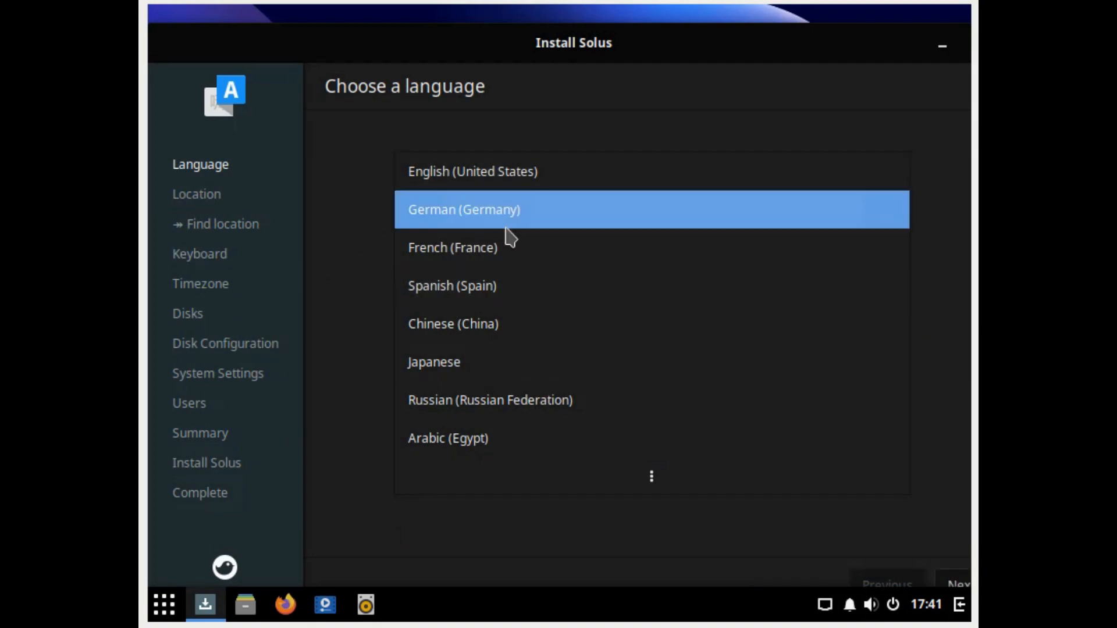
drag(634, 40, 594, 18)
click(928, 571)
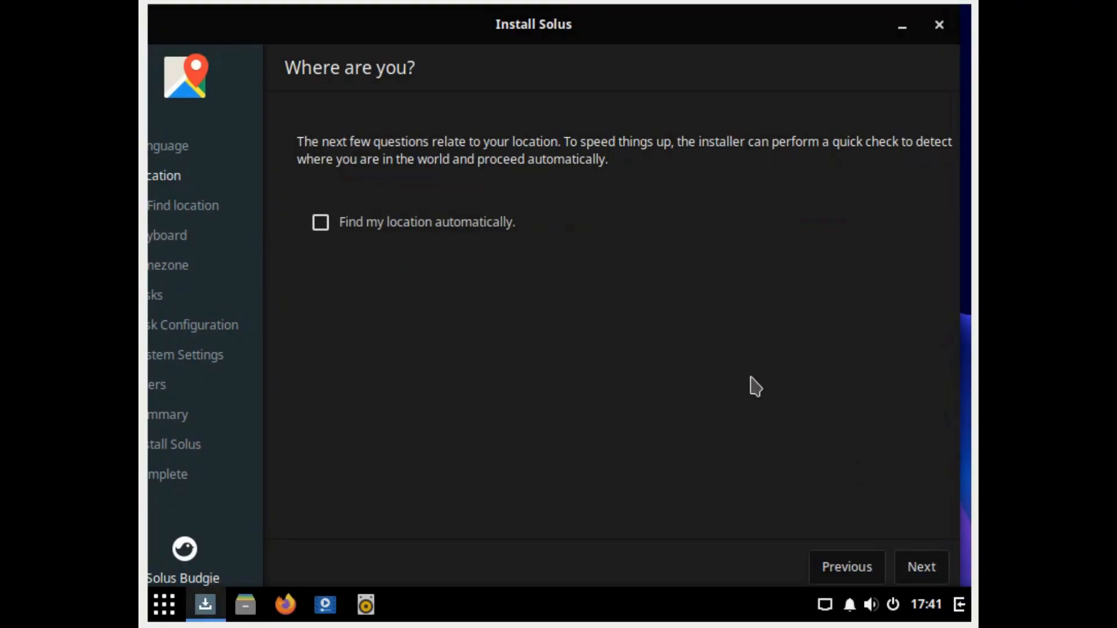
click(324, 224)
click(924, 573)
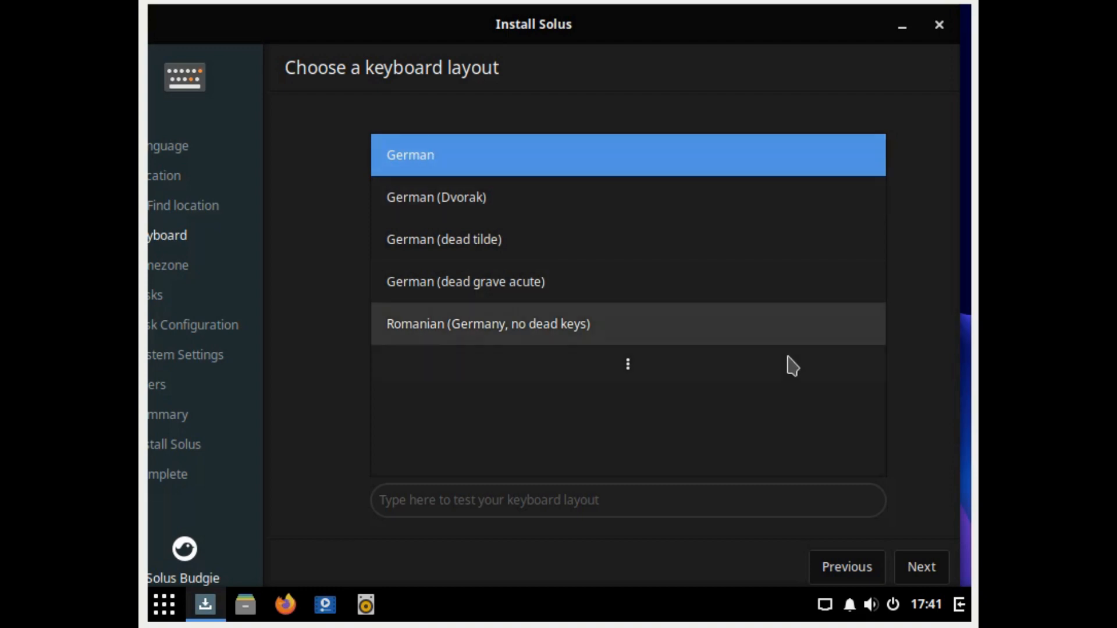
Step: Accept the German keyboard layout and the Europe/Berlin timezone
click(929, 572)
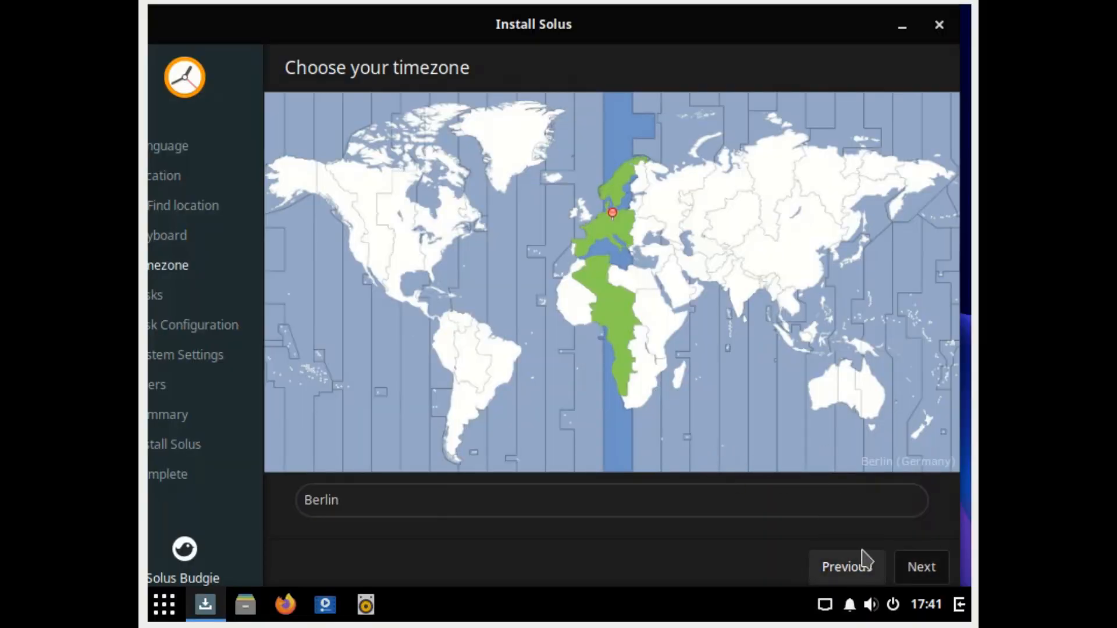
click(919, 568)
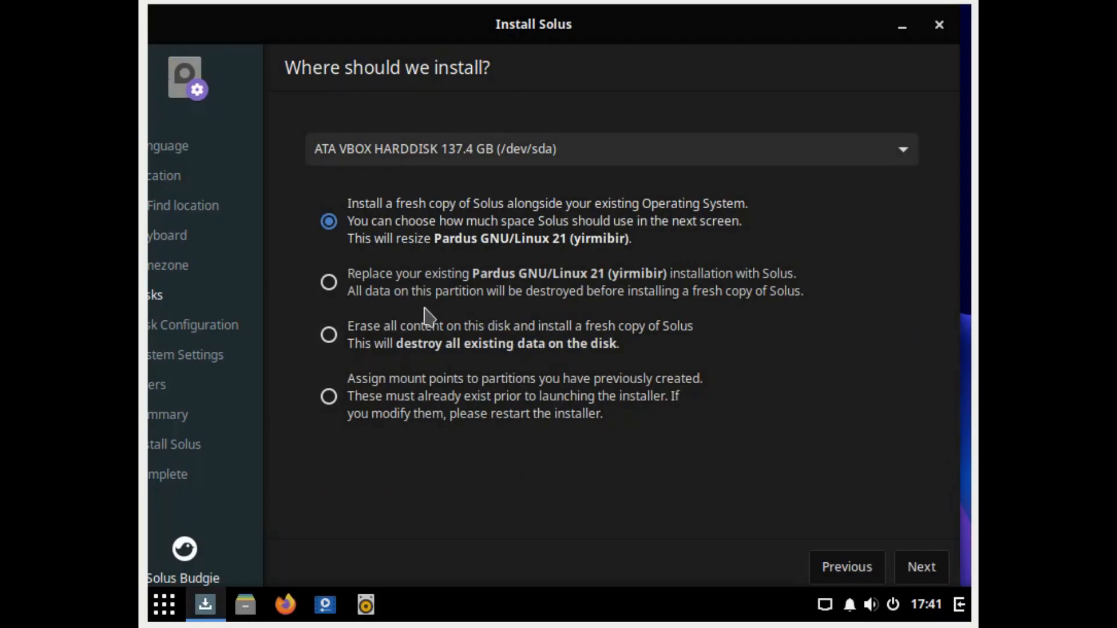
Step: Choose to erase all content on the disk, leaving LVM and encryption off
click(331, 336)
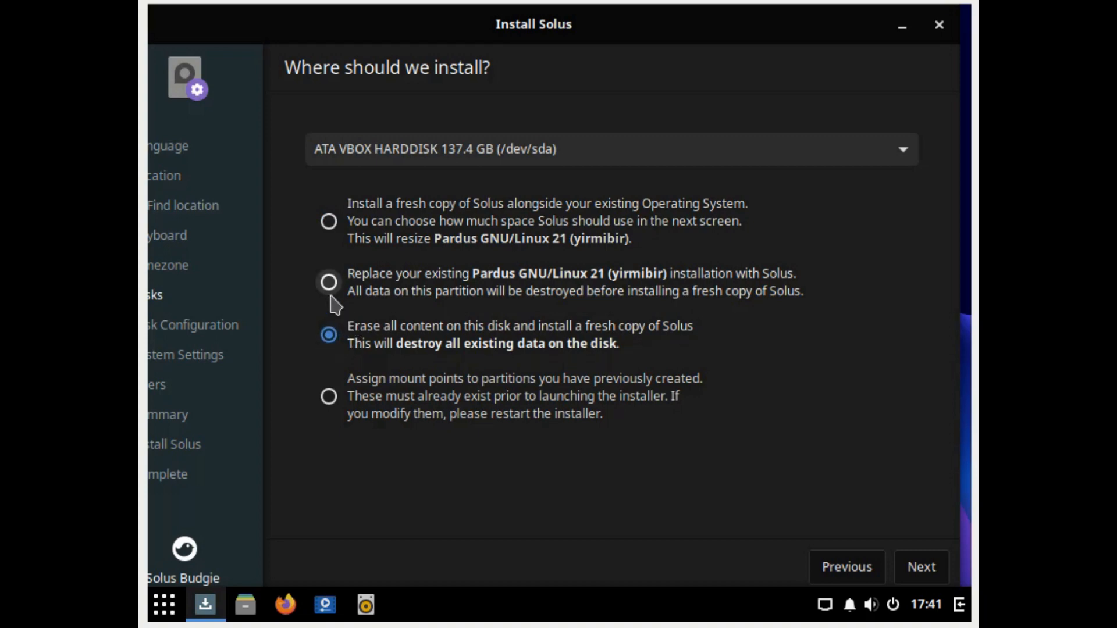
click(920, 565)
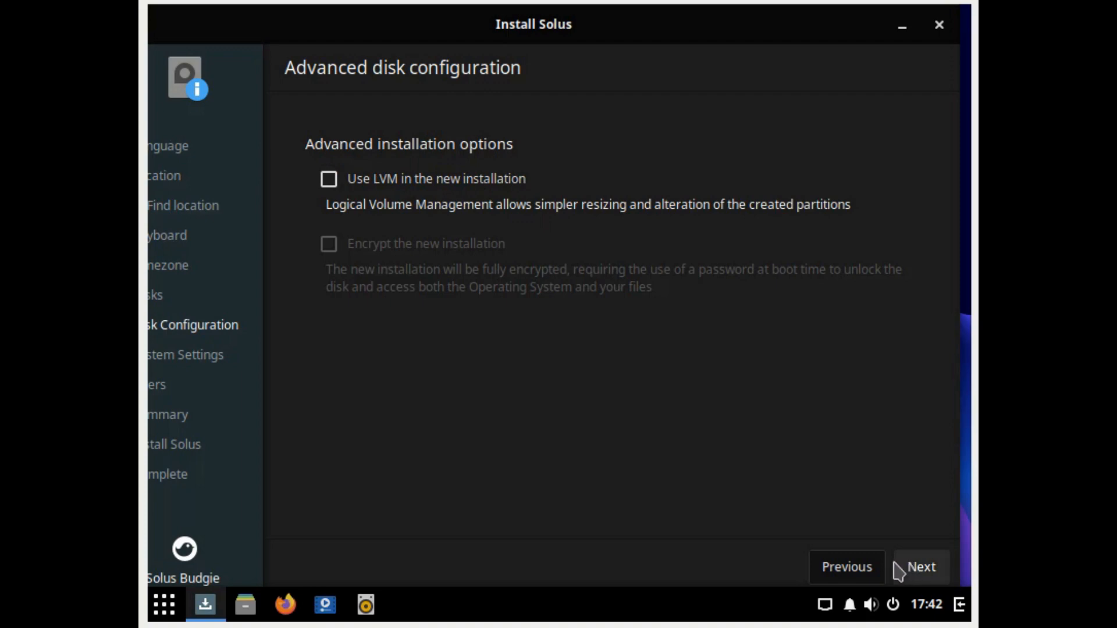
click(913, 568)
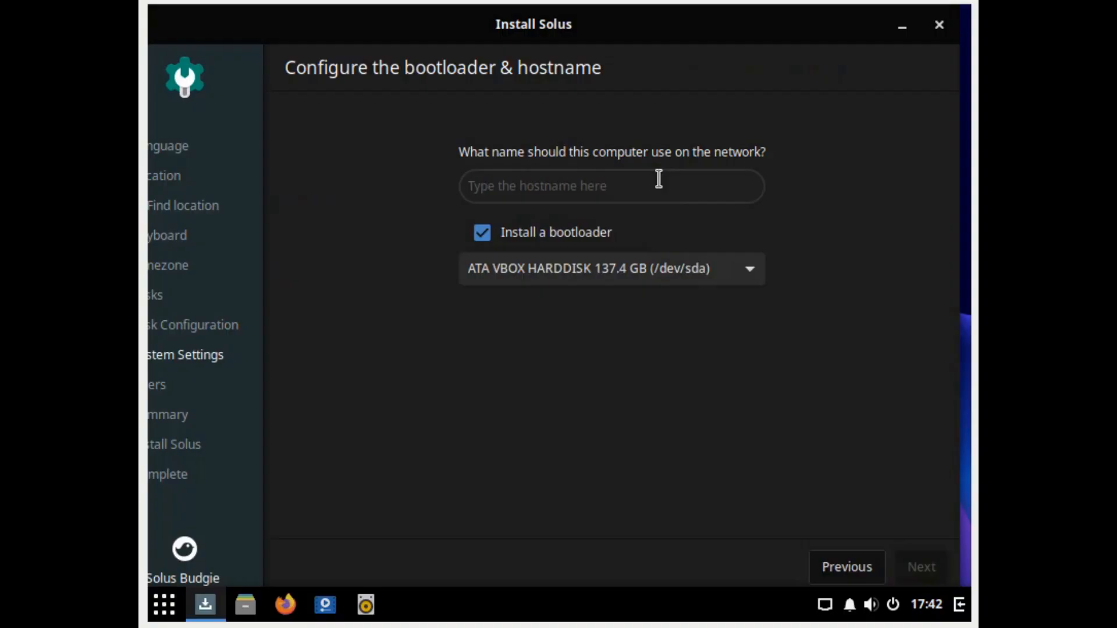
Step: Set the hostname to test-virtualbox with the bootloader installing to /dev/sda
click(658, 178)
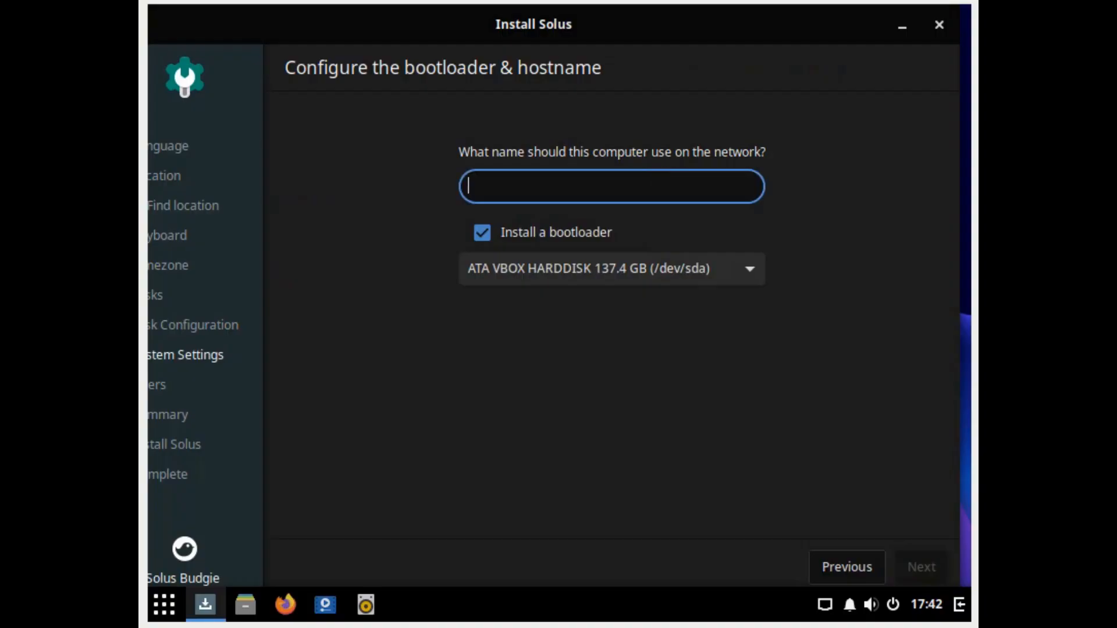
text(test-vi)
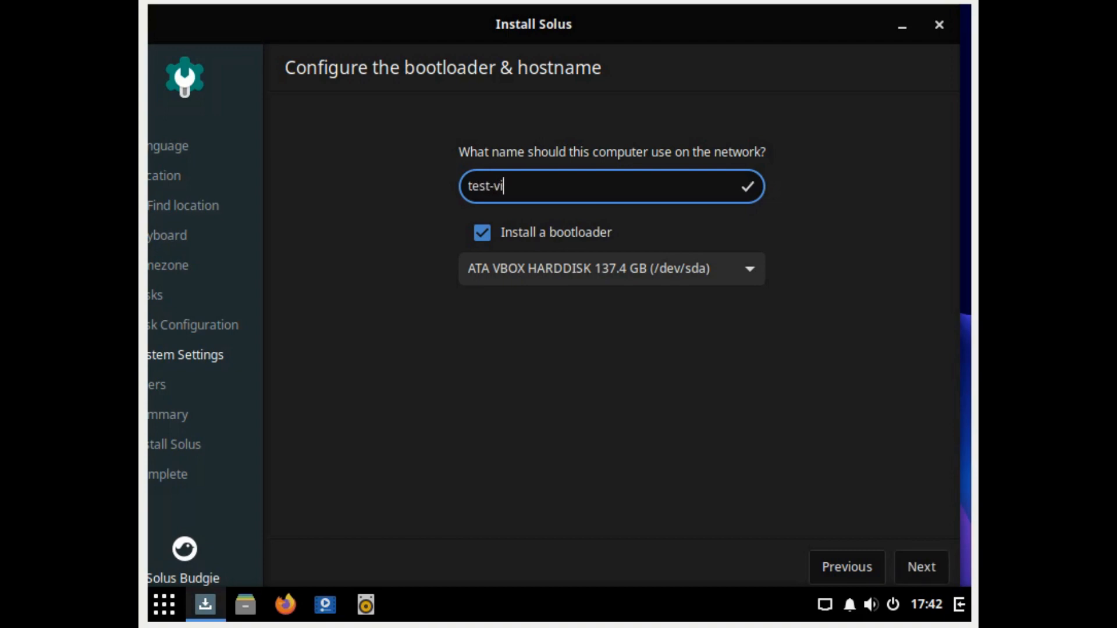
text(rtualbox)
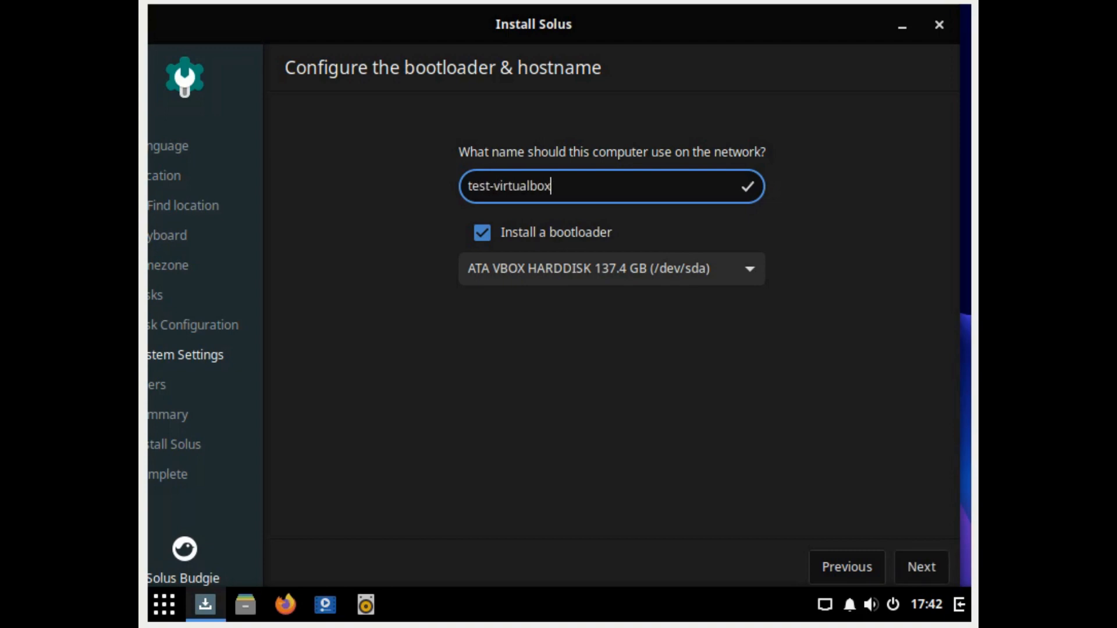
click(699, 276)
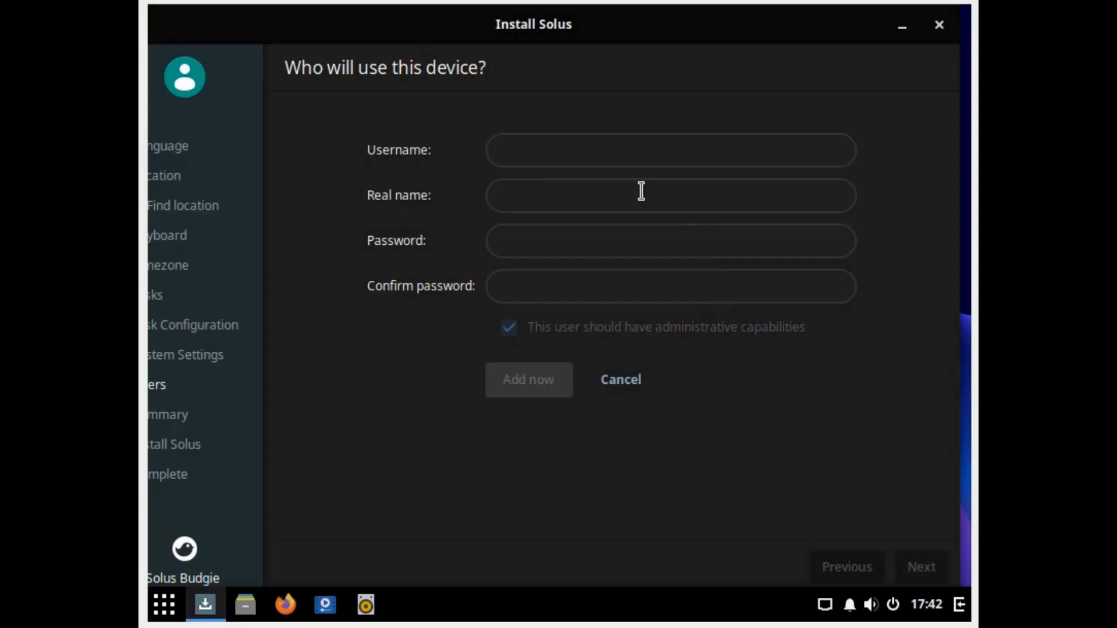
Step: Enter the new account's username, real name and a first password
click(576, 150)
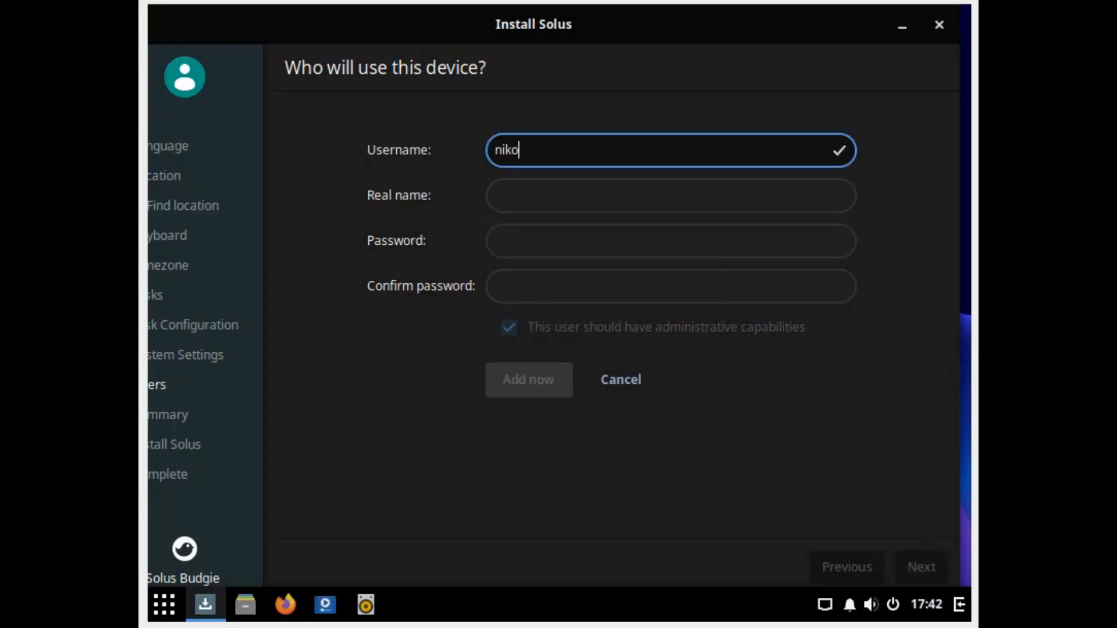
key(Tab)
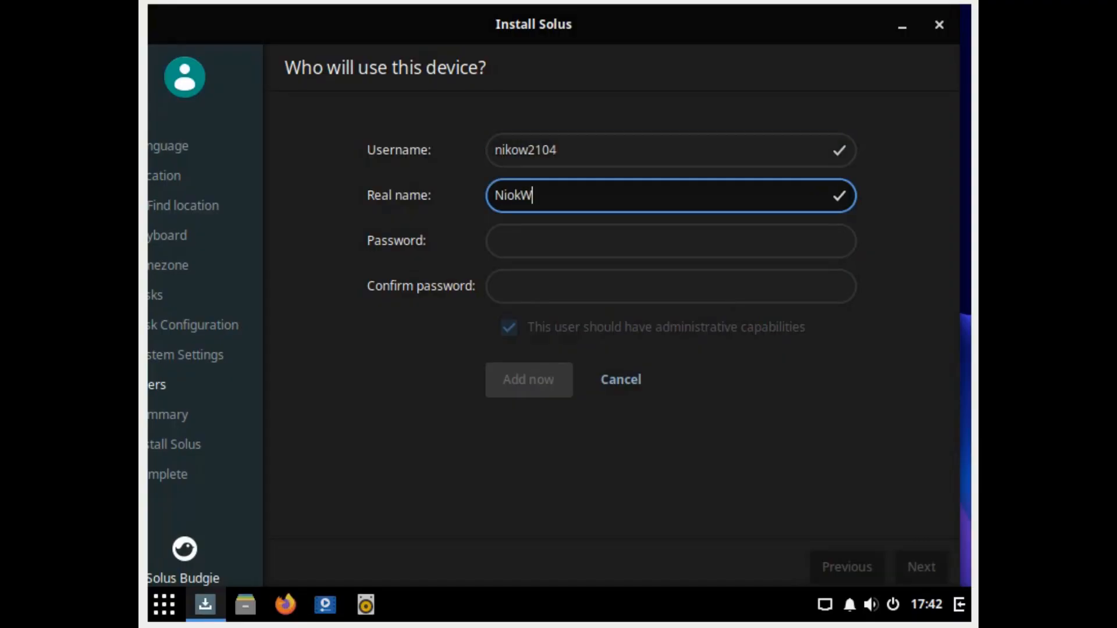
key(BackSpace)
key(BackSpace)
key(BackSpace)
key(BackSpace)
key(Tab)
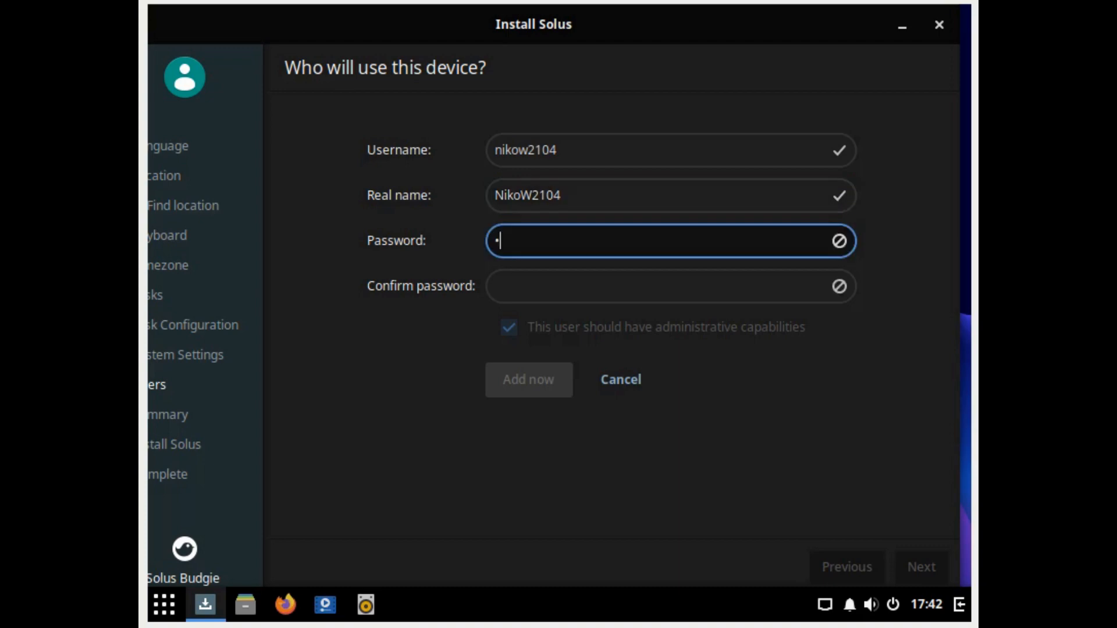
key(Tab)
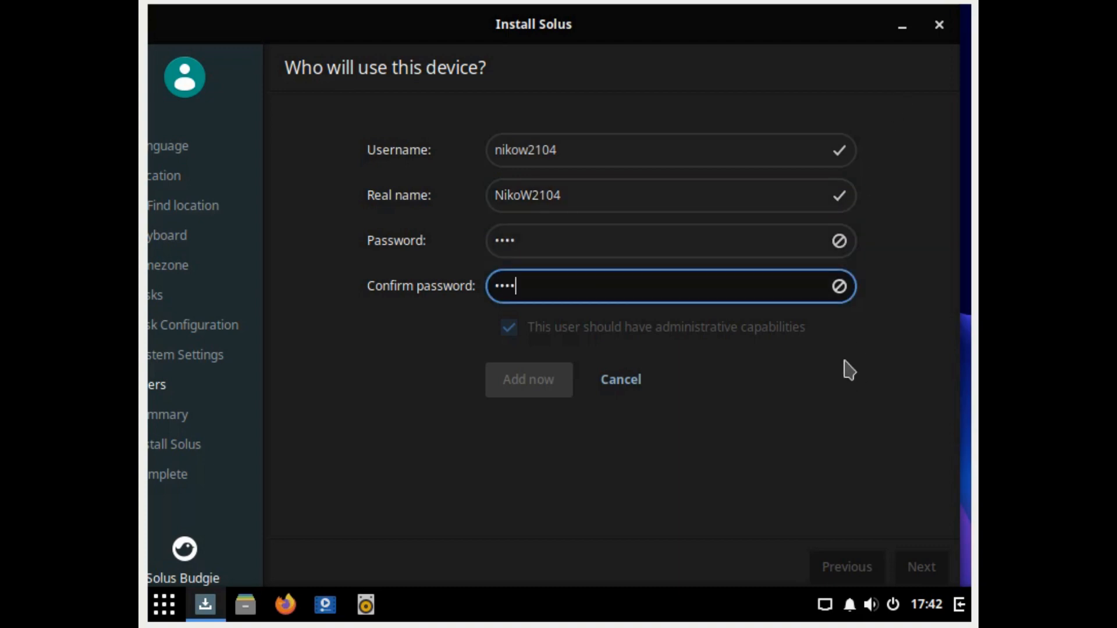
Step: Re-enter the password and its confirmation, then add the administrator account
click(561, 242)
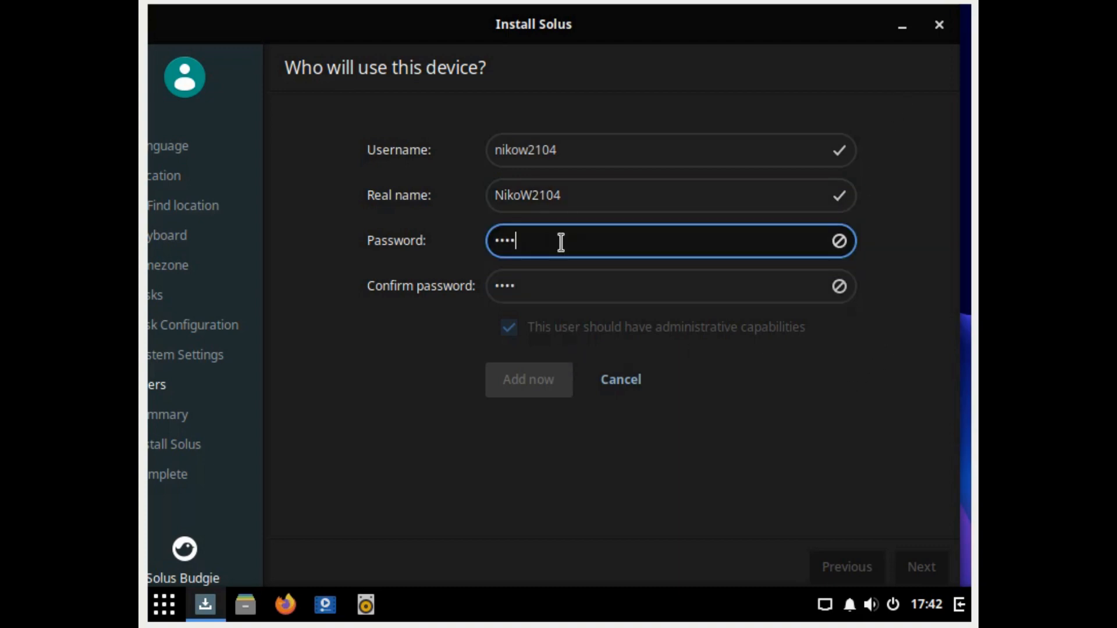
key(BackSpace)
key(BackSpace)
key(BackSpace)
key(BackSpace)
key(BackSpace)
key(Tab)
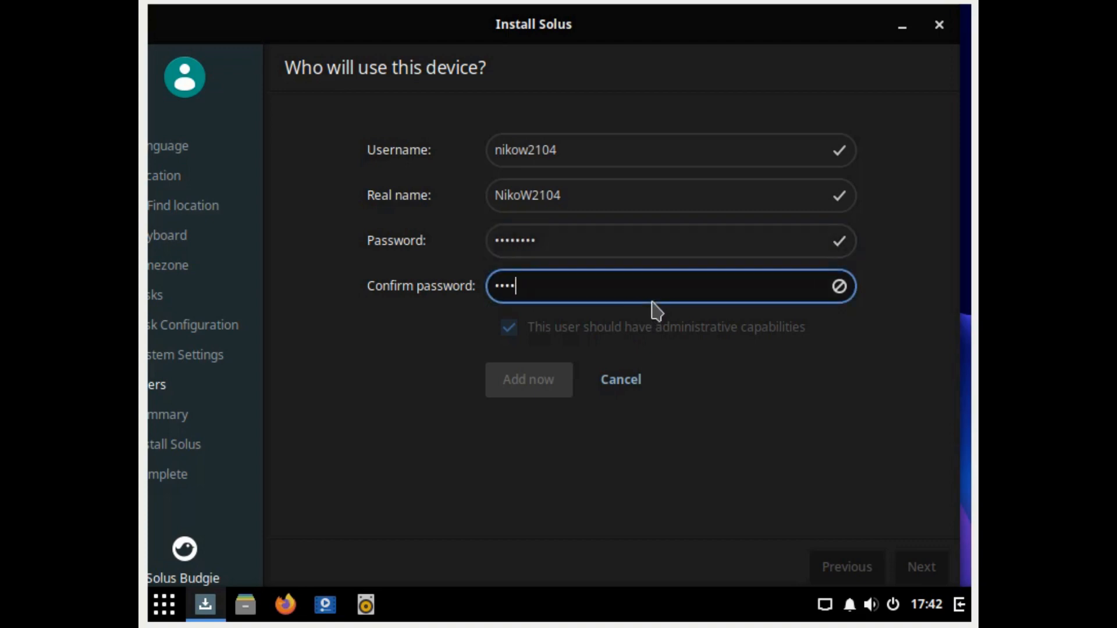
click(533, 390)
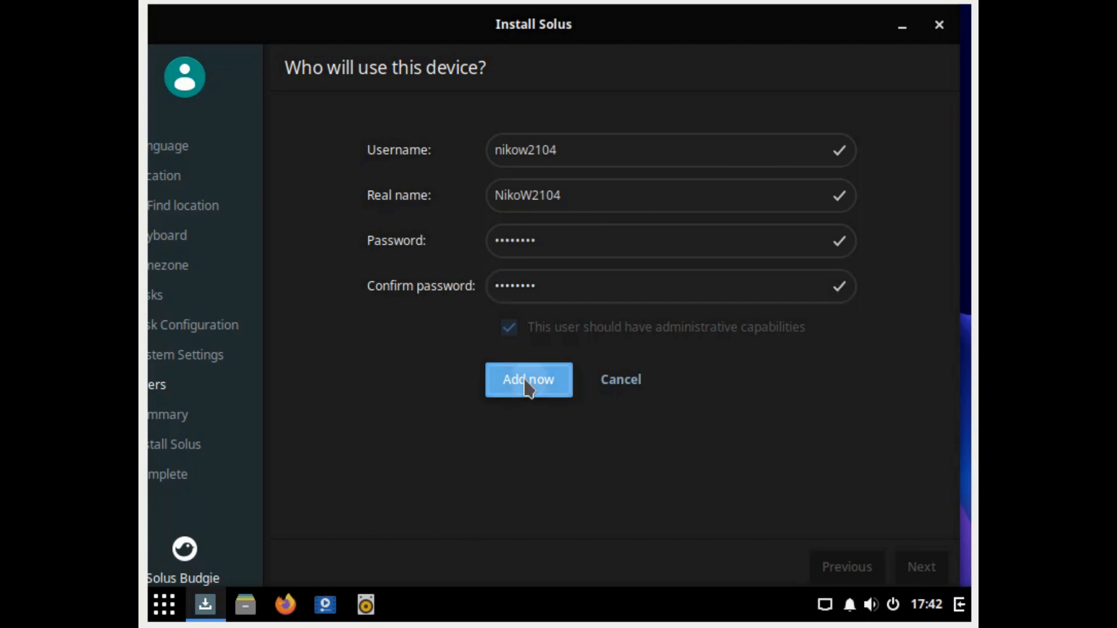
click(527, 384)
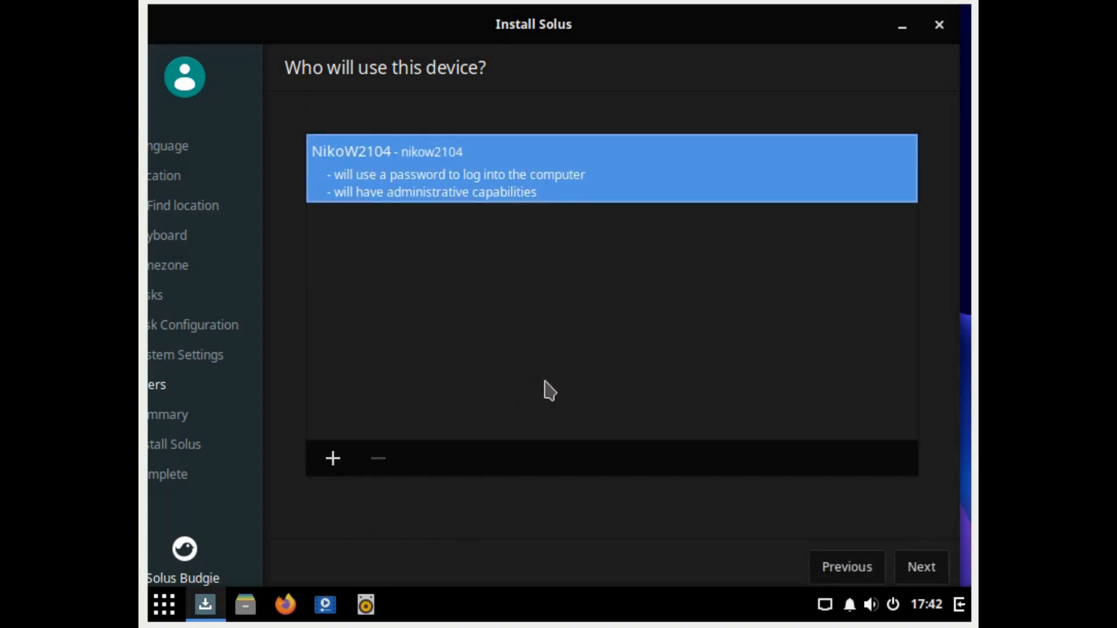
Step: Review the installation summary and start the installation
click(926, 570)
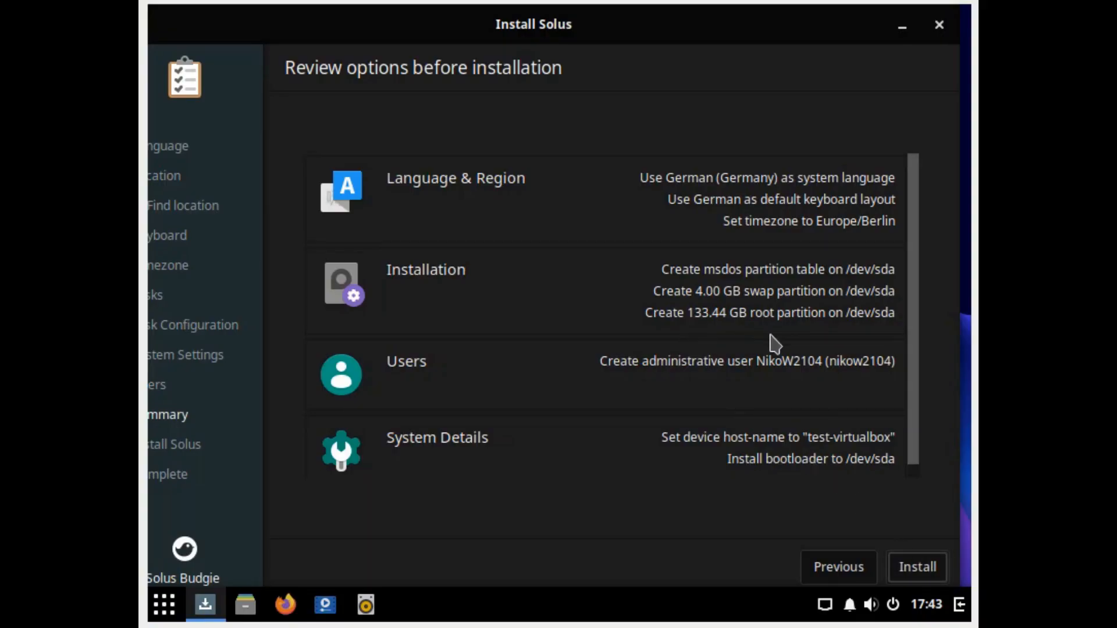
scroll(789, 343, down, 1)
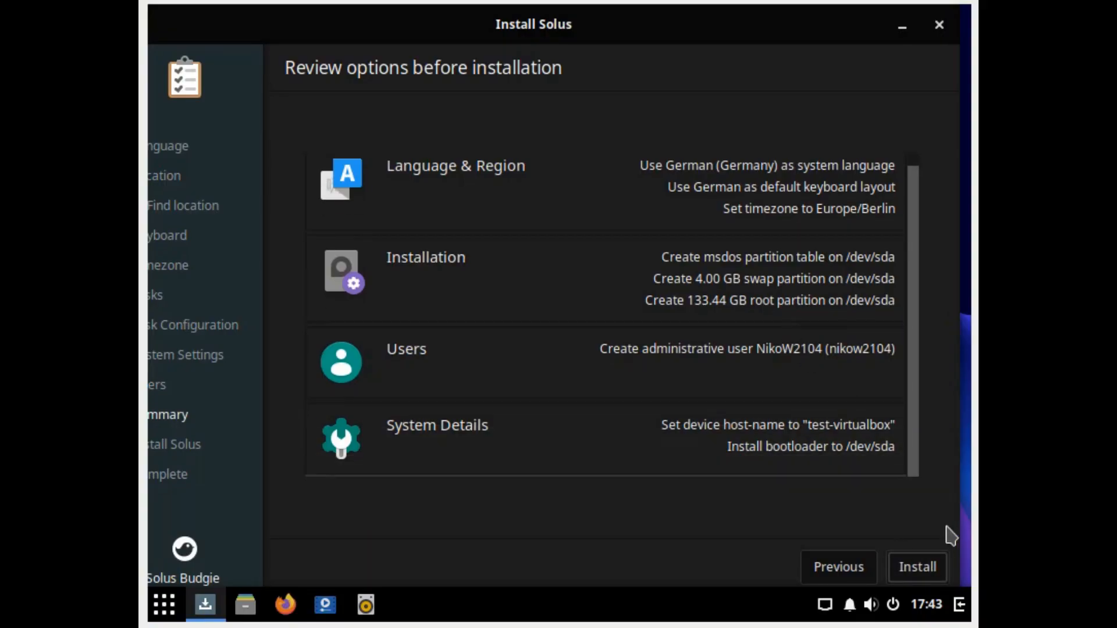
click(932, 568)
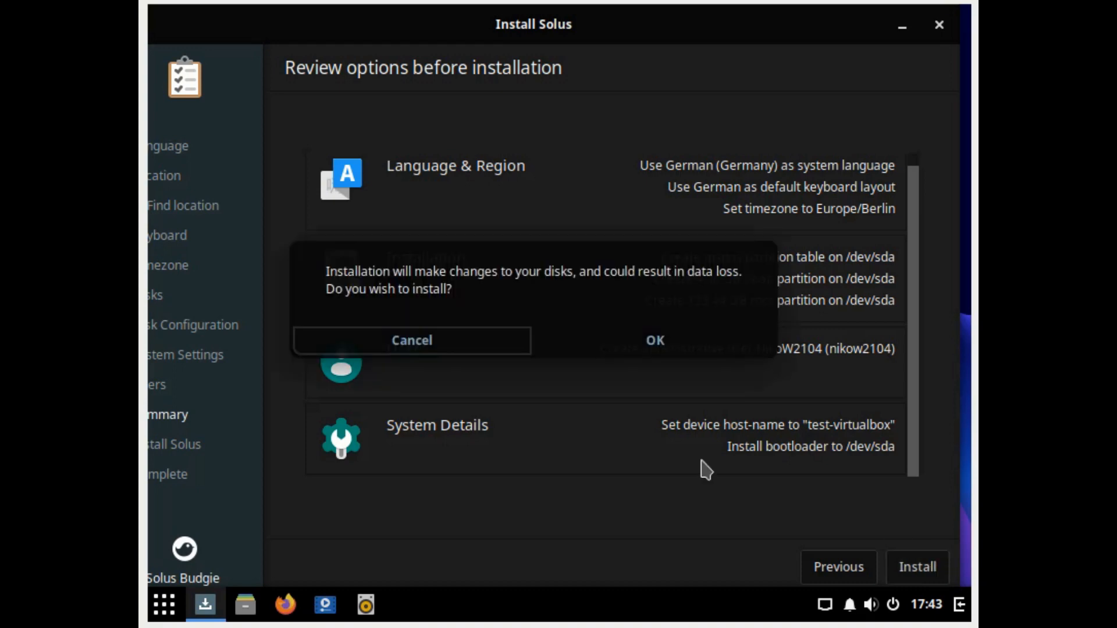
Step: Confirm the data-loss warning and let the installation run to completion
click(668, 340)
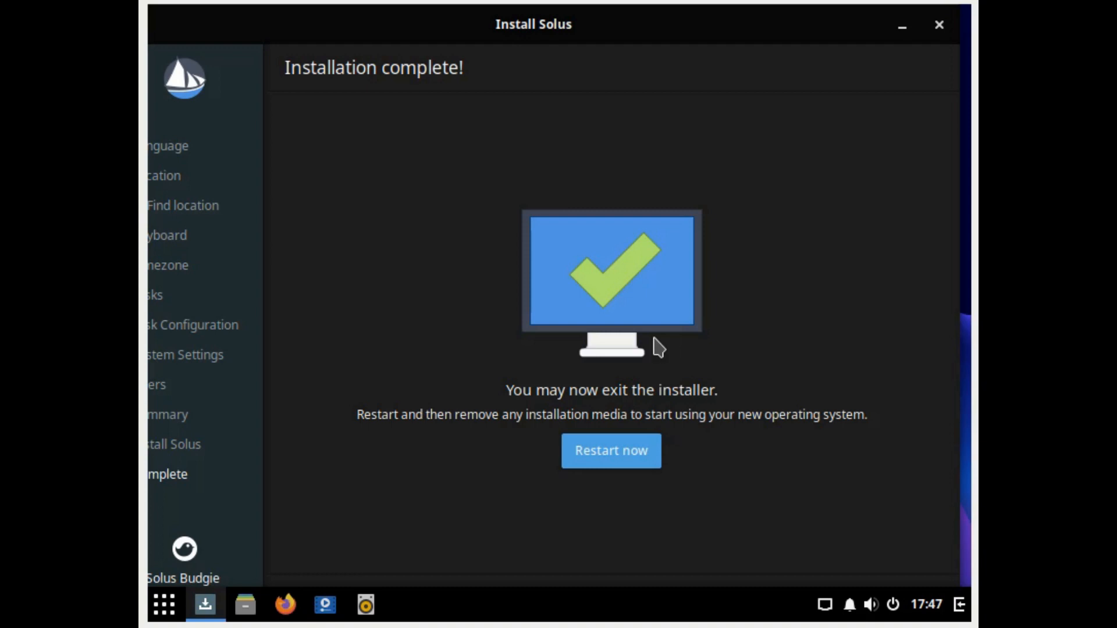
Step: Restart the virtual machine into the newly installed Solus system
click(645, 459)
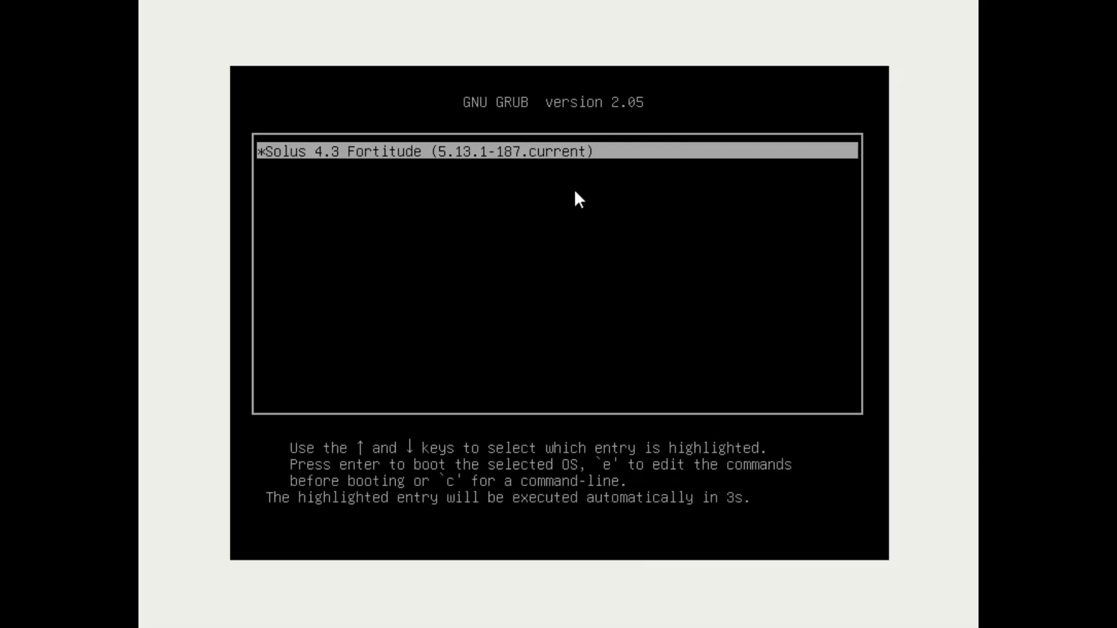
Step: Boot Solus from GRUB and log in with the user's password, retrying after one rejection
key(Return)
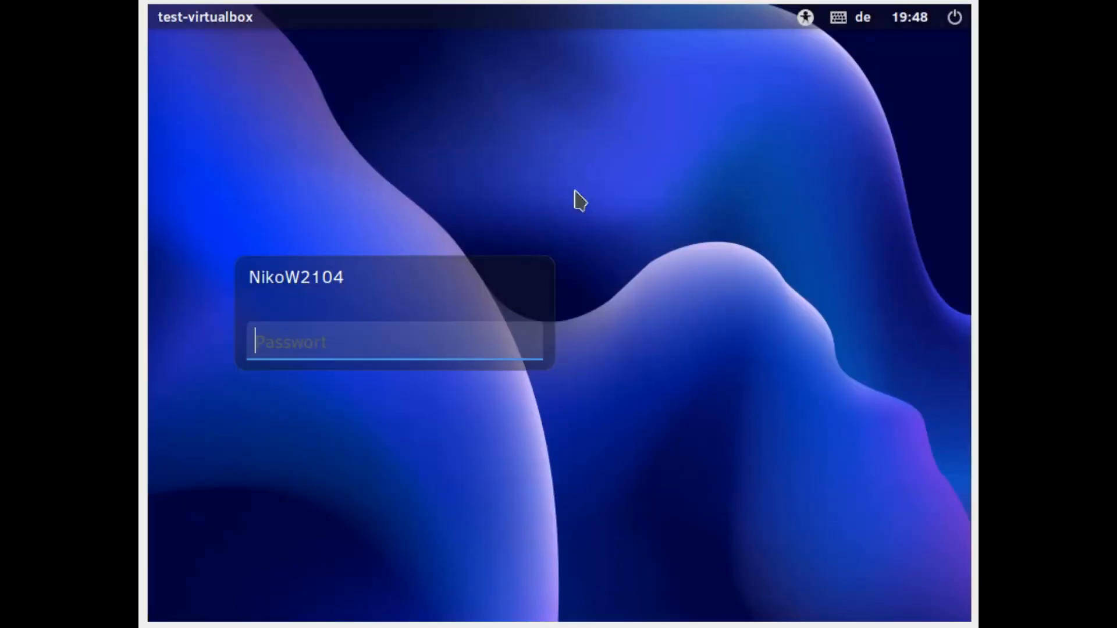
text(****)
key(Return)
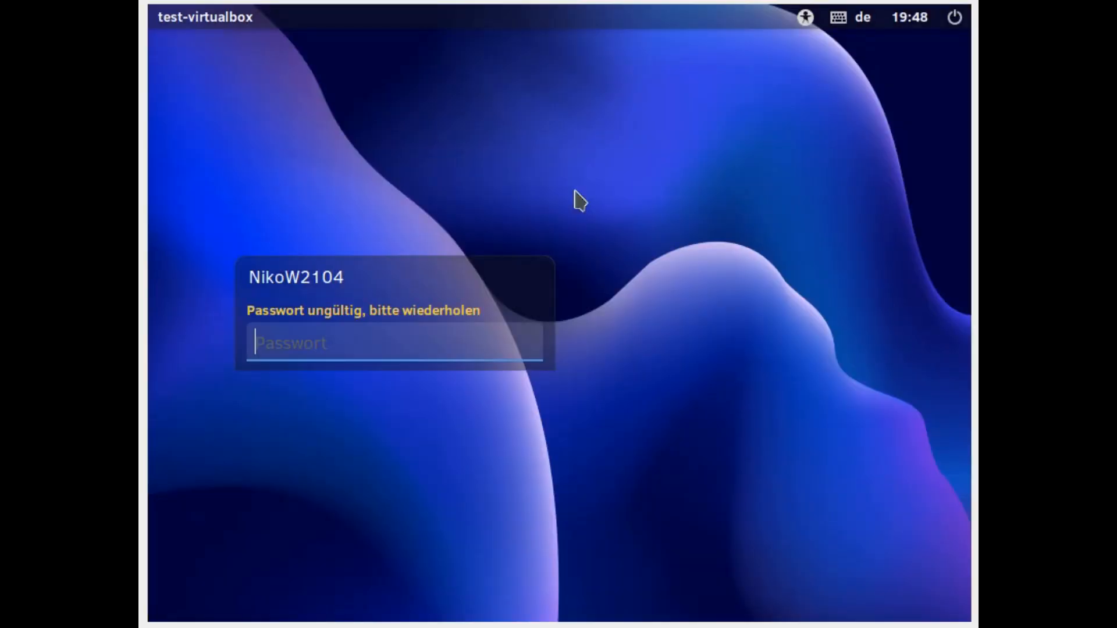
text(****)
key(Return)
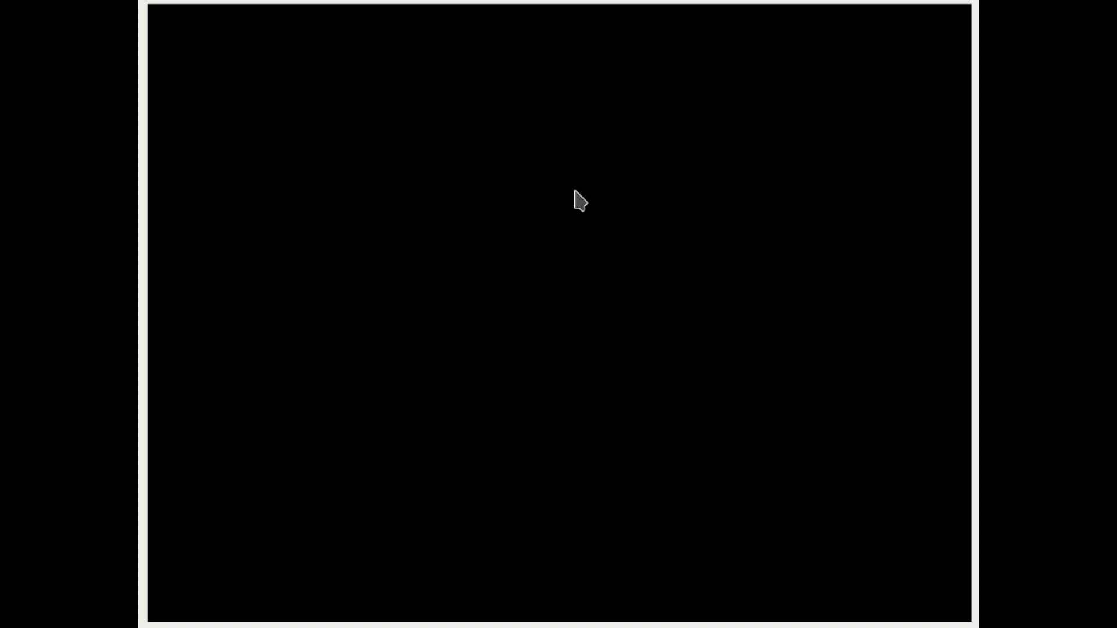